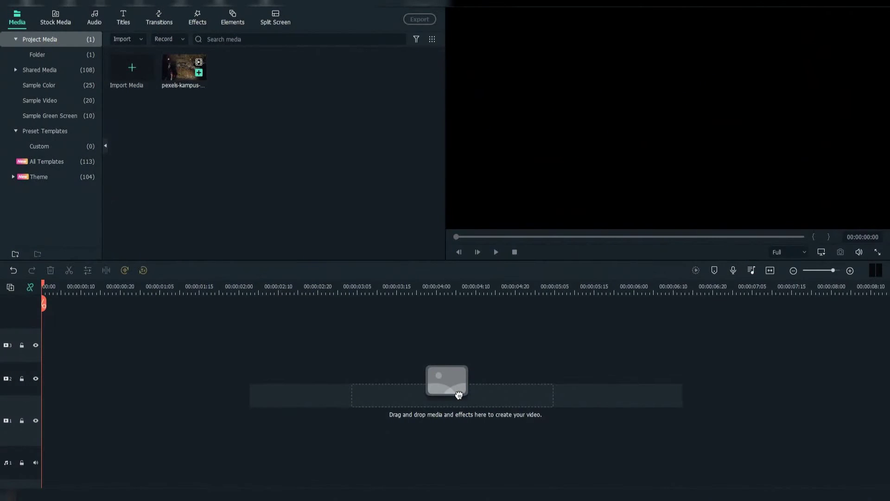
# Place the pexels-kampus clip at the start of video track 1 and trim it to about two seconds.
pyautogui.moveTo(459, 394); pyautogui.dragTo(458, 396)
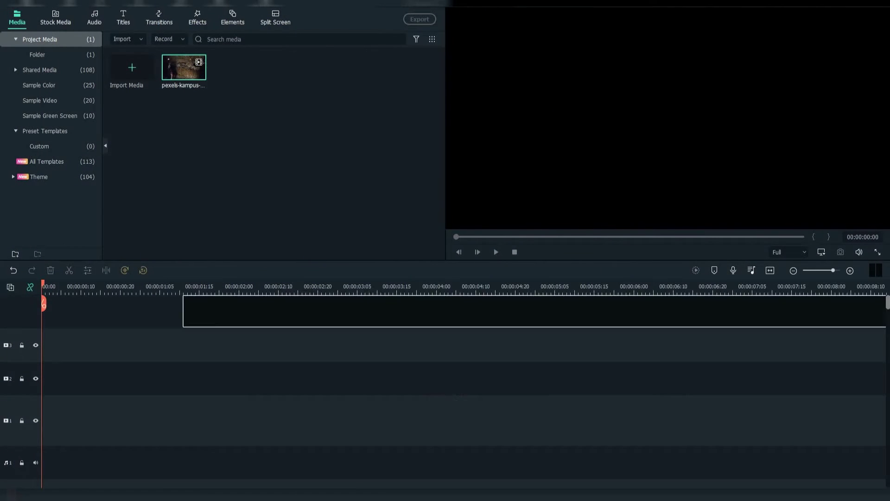
pyautogui.click(377, 260)
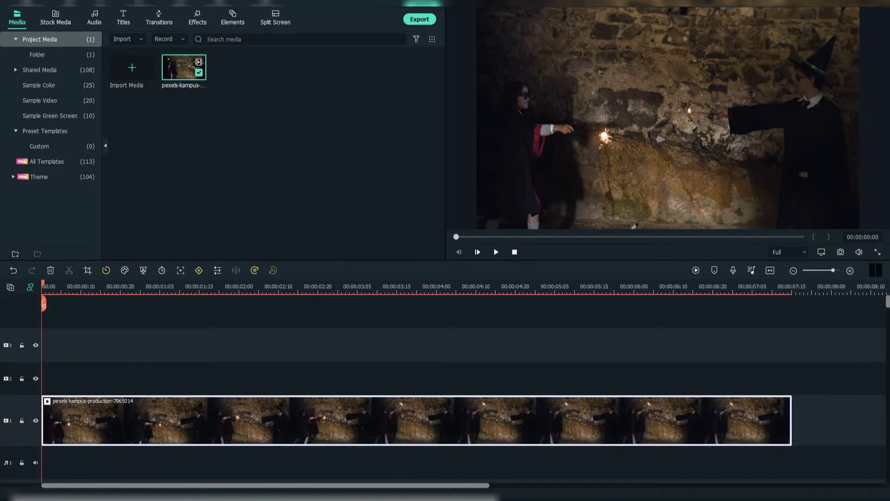
pyautogui.moveTo(791, 421); pyautogui.dragTo(234, 420)
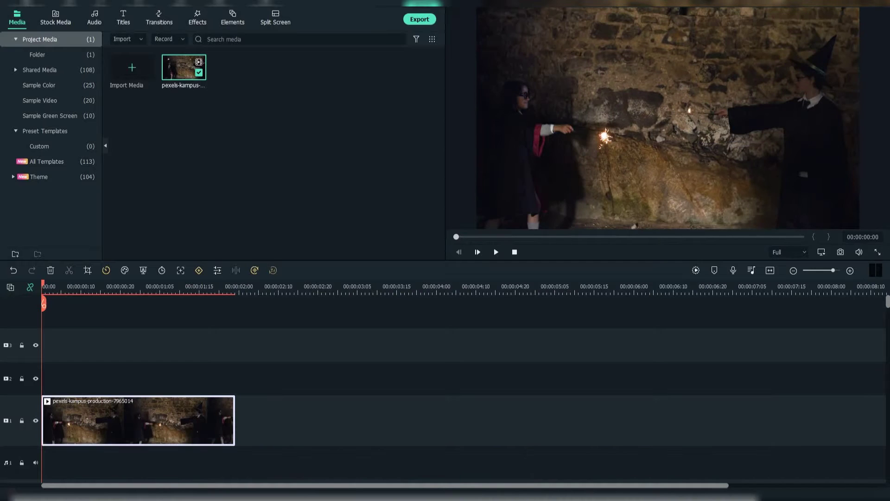
# Search the elements library for "lasers" and place Lasers - 08 on video track 2 and Lasers - 10 on track 3, both starting at zero.
pyautogui.click(232, 19)
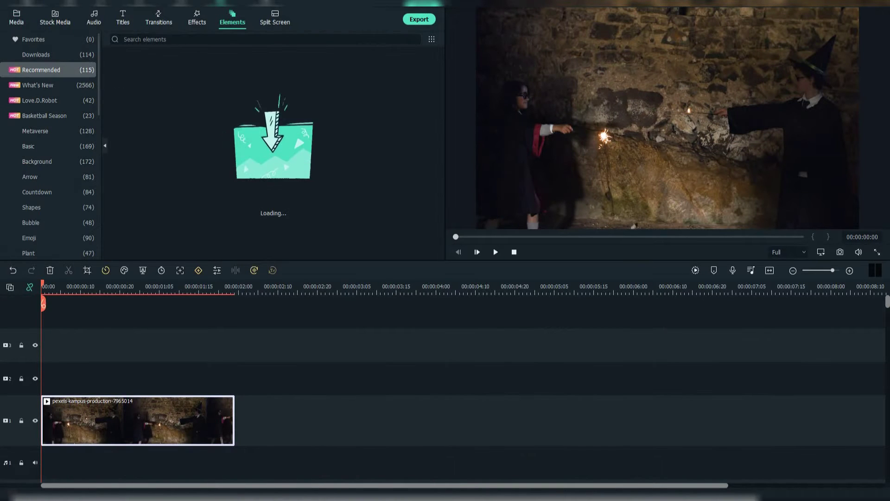
pyautogui.click(232, 39)
pyautogui.write('laser')
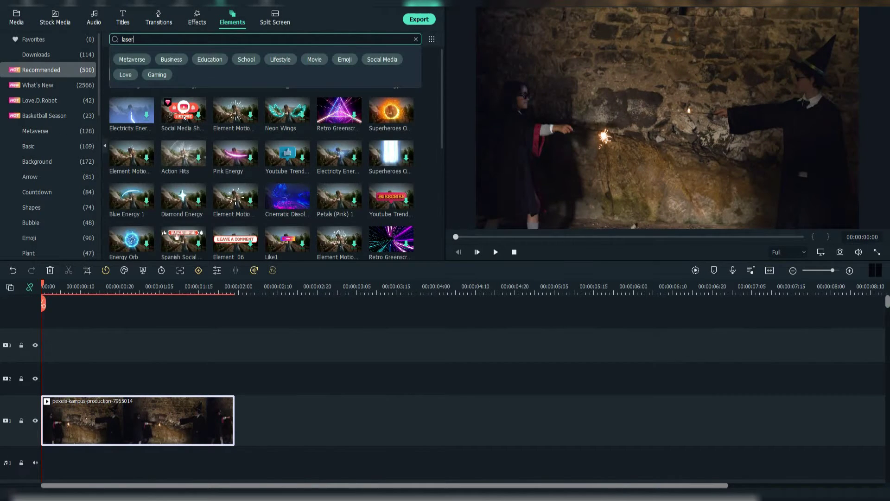
pyautogui.write('s')
pyautogui.press('Return')
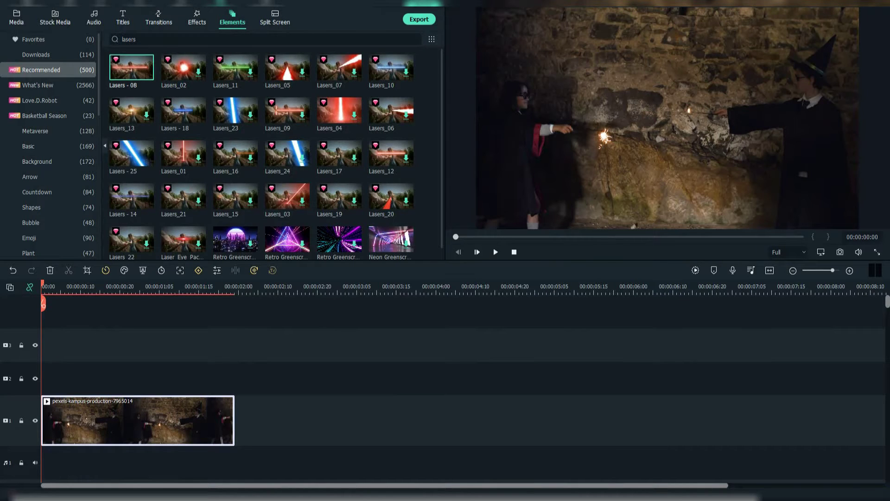
pyautogui.moveTo(131, 68); pyautogui.dragTo(45, 378)
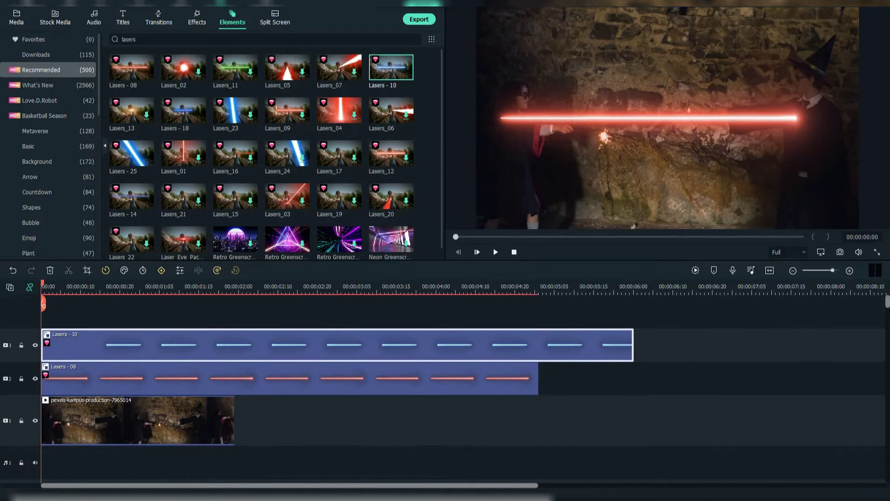
# Trim Lasers - 08 and Lasers - 10 to end with the footage, and lock video tracks 1 and 3.
pyautogui.moveTo(538, 378); pyautogui.dragTo(235, 378)
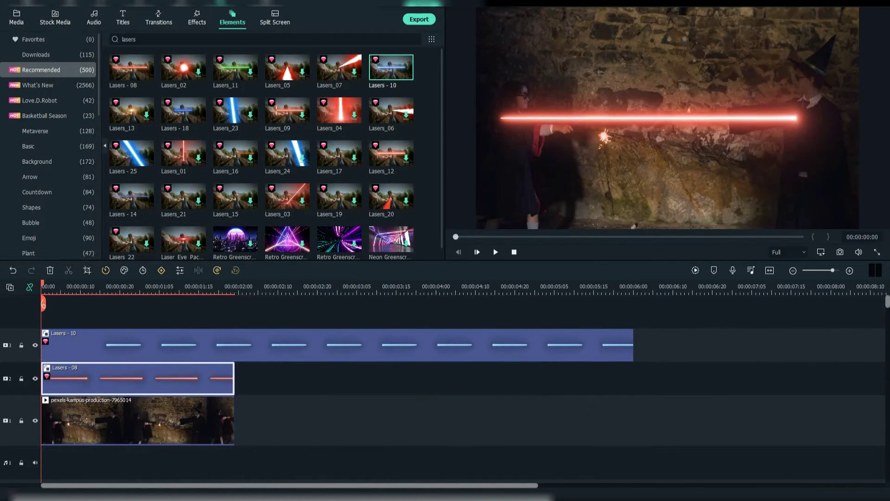
pyautogui.moveTo(43, 345)
pyautogui.mouseDown()
pyautogui.moveTo(502, 345)
pyautogui.moveTo(234, 352)
pyautogui.mouseUp()
pyautogui.click(21, 420)
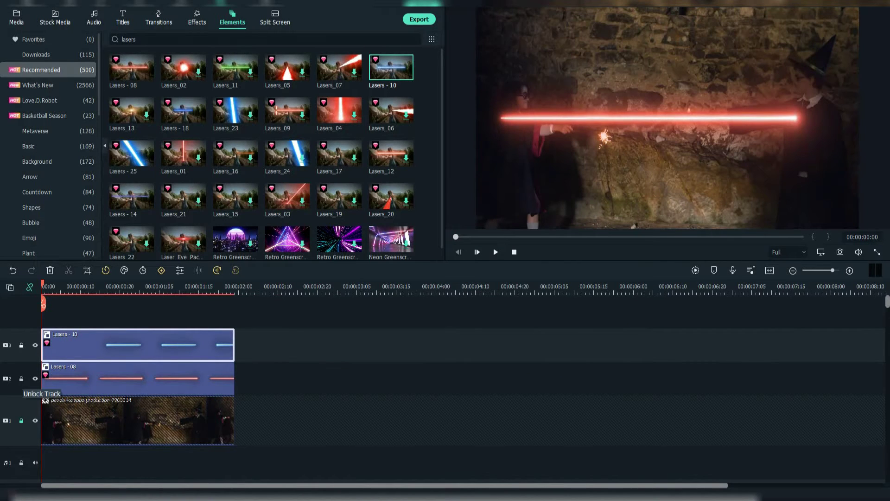
pyautogui.click(22, 345)
# Scale the red Lasers - 08 beam to about 30%, rotate it about 5°, and position it at the witch-hatted figure's wand.
pyautogui.doubleClick(116, 385)
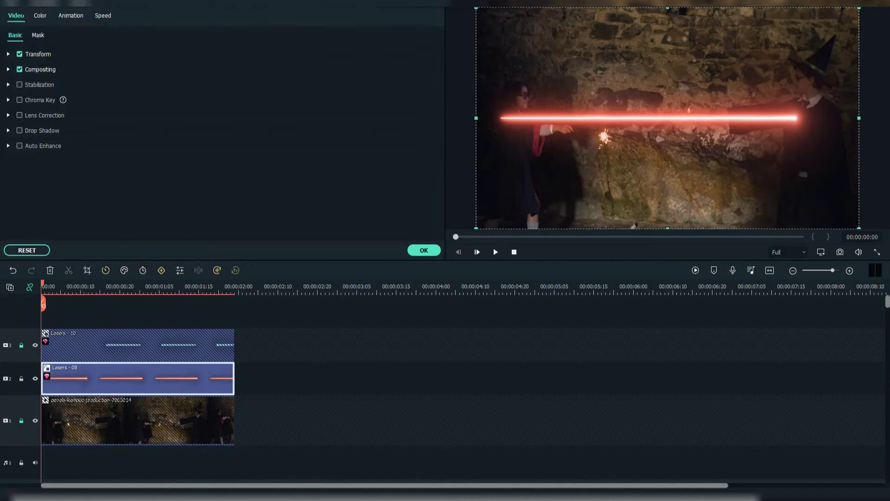
pyautogui.moveTo(476, 8); pyautogui.dragTo(681, 125)
pyautogui.moveTo(770, 176); pyautogui.dragTo(652, 109)
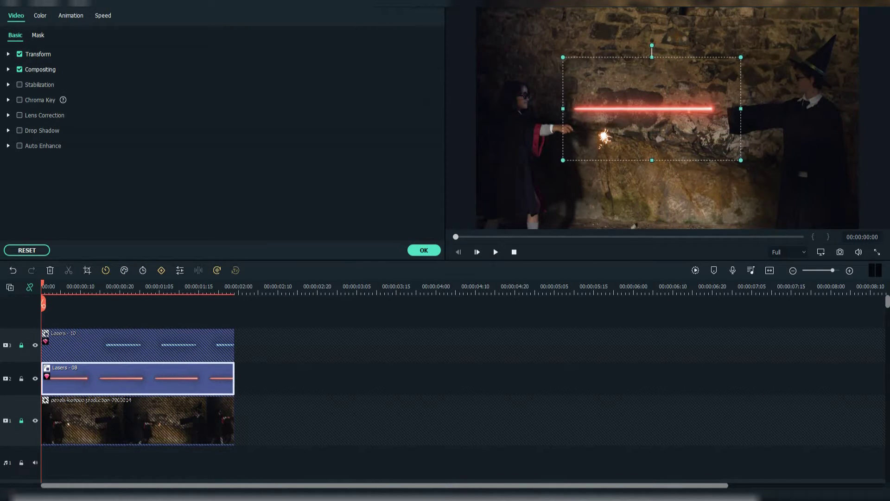
pyautogui.moveTo(652, 46); pyautogui.dragTo(658, 46)
pyautogui.moveTo(652, 109); pyautogui.dragTo(657, 109)
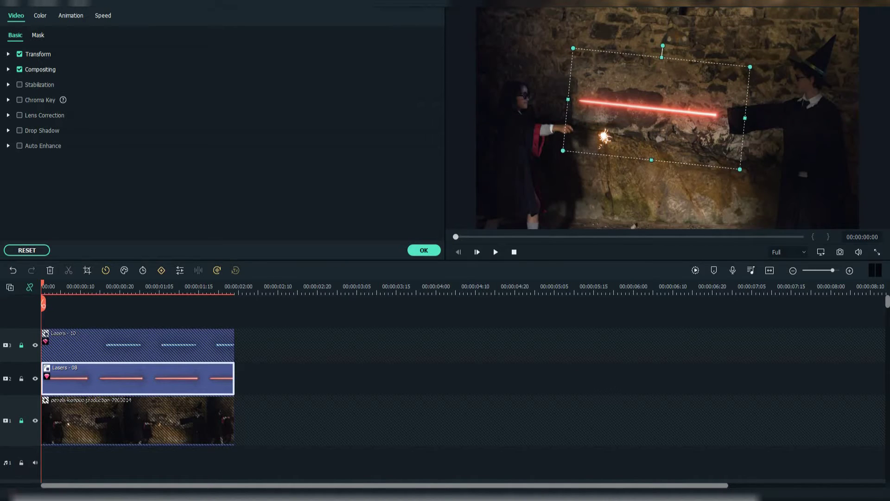
pyautogui.moveTo(573, 48); pyautogui.dragTo(634, 92)
pyautogui.moveTo(687, 130); pyautogui.dragTo(671, 112)
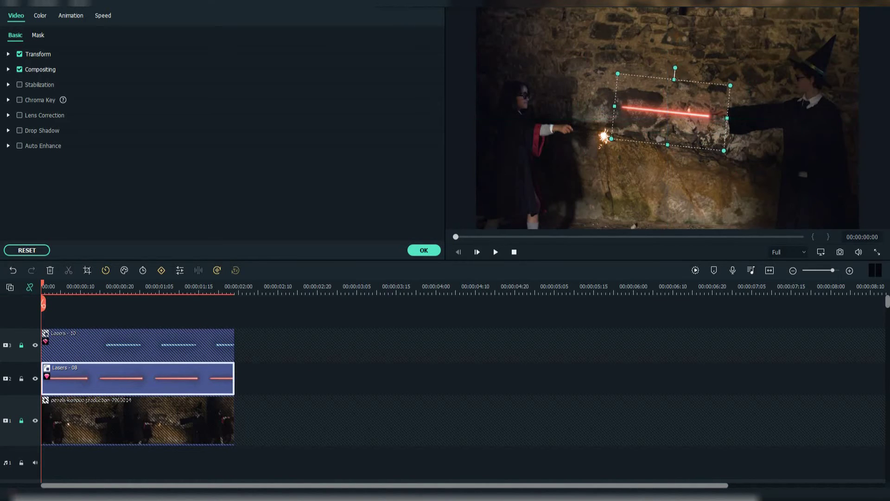
pyautogui.moveTo(675, 68); pyautogui.dragTo(674, 68)
pyautogui.moveTo(671, 112); pyautogui.dragTo(678, 111)
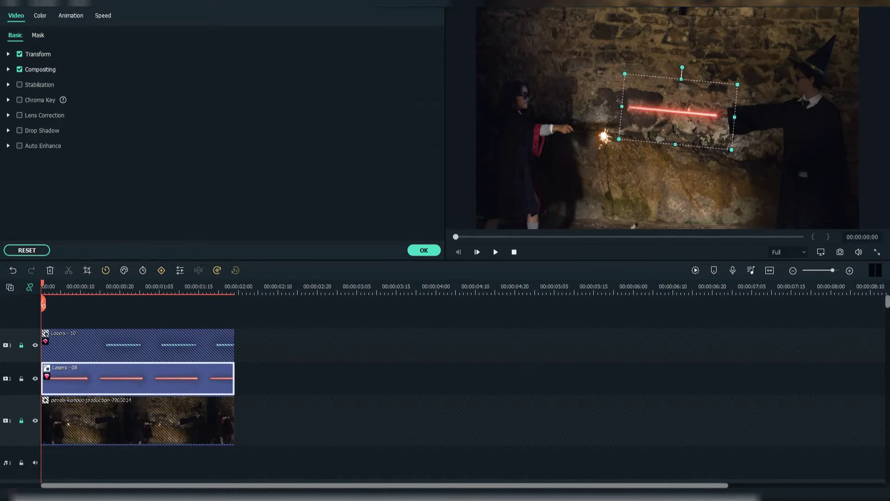
pyautogui.click(423, 250)
# Unlock video track 3 and lock video track 2.
pyautogui.click(21, 345)
pyautogui.doubleClick(137, 345)
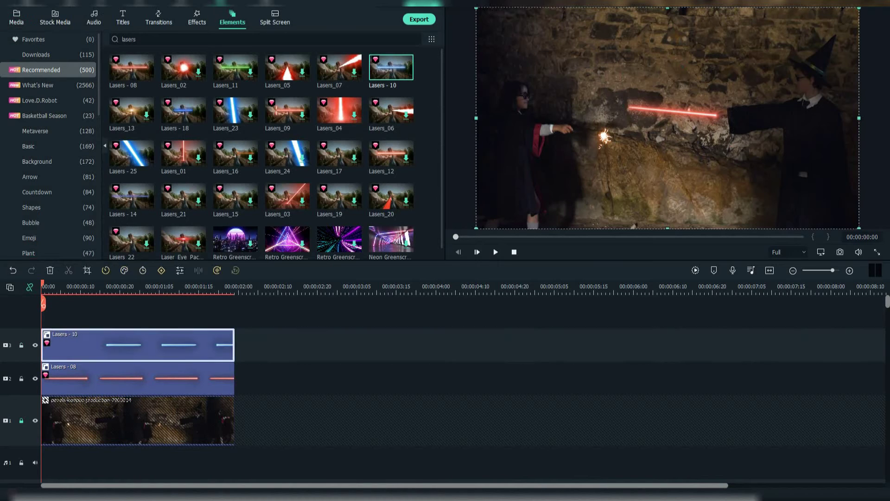
pyautogui.click(423, 251)
pyautogui.click(22, 379)
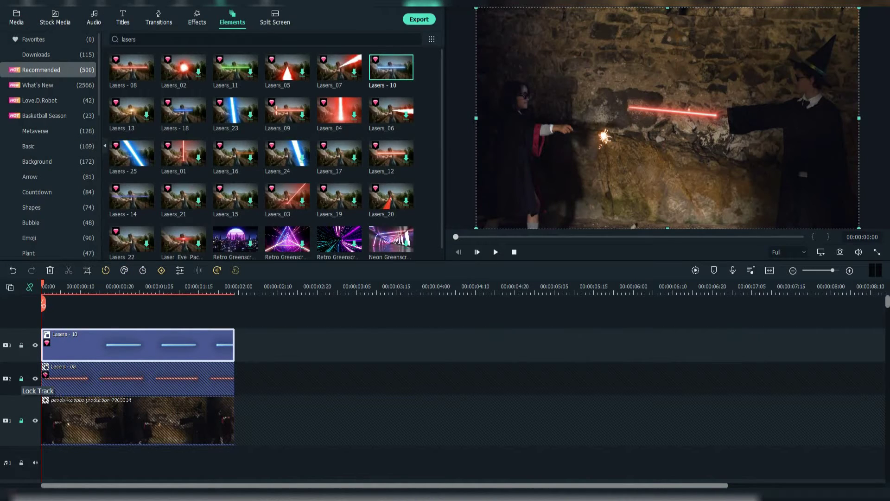
# Try scaling down the blue Lasers - 10 beam and moving it between the two figures' wands, and preview it in playback.
pyautogui.doubleClick(138, 345)
pyautogui.moveTo(476, 8); pyautogui.dragTo(589, 73)
pyautogui.moveTo(724, 151); pyautogui.dragTo(635, 110)
pyautogui.press('space')
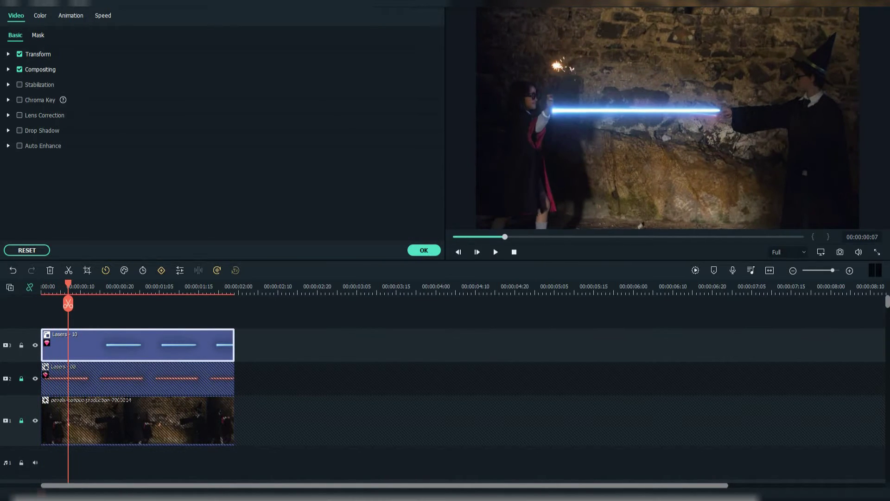
pyautogui.press('Home')
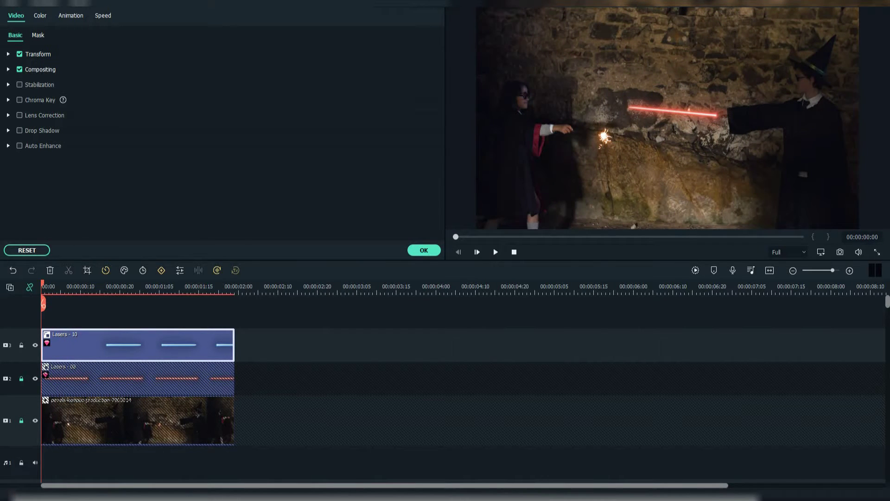
pyautogui.click(424, 250)
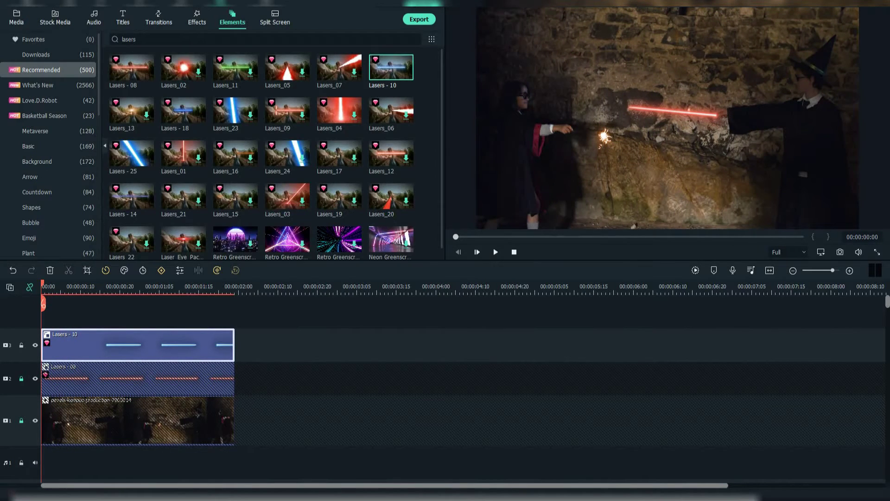
# Replace Lasers - 10 on video track 3 with Lasers - 18, starting at zero and trimmed to the footage's end.
pyautogui.press('Delete')
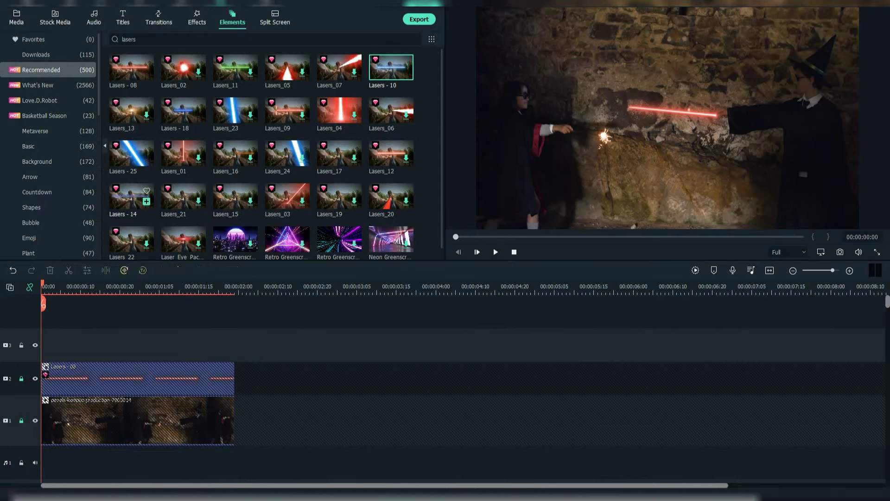
pyautogui.moveTo(183, 110); pyautogui.dragTo(35, 347)
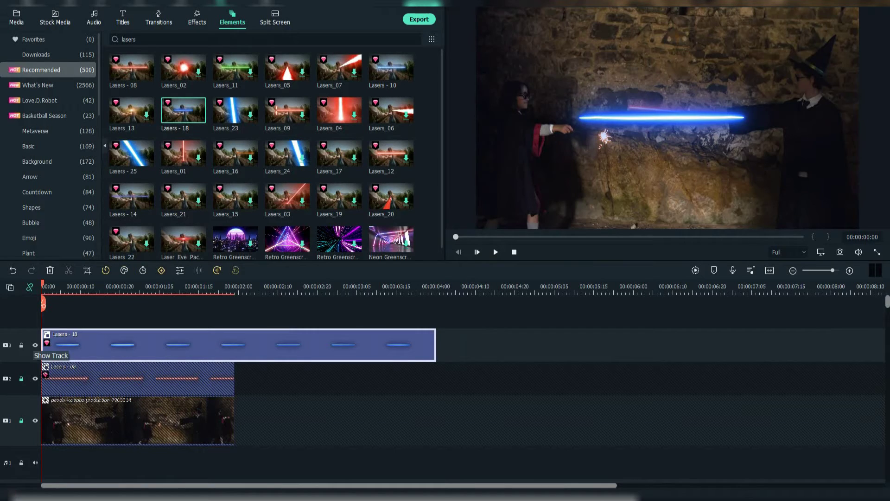
pyautogui.moveTo(435, 345); pyautogui.dragTo(234, 345)
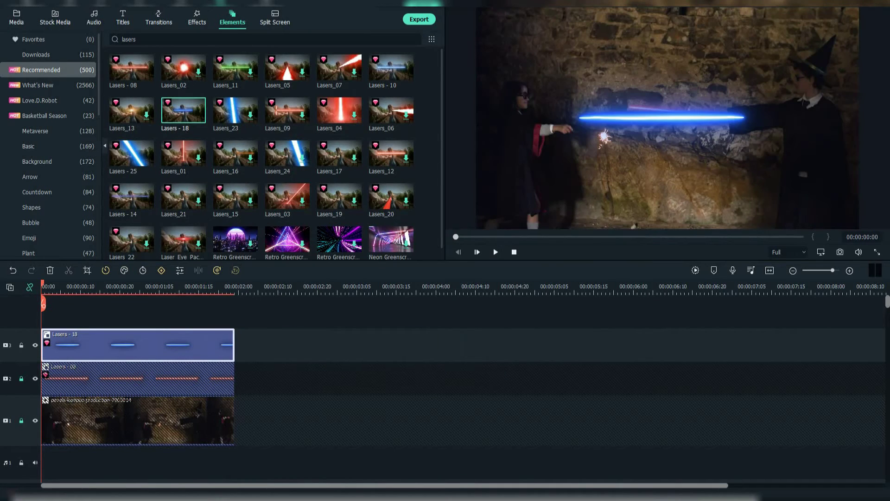
# Scale down the blue Lasers - 18 beam, rotate it about 5°, and move it to extend from the masked figure's hand.
pyautogui.moveTo(668, 118); pyautogui.dragTo(651, 130)
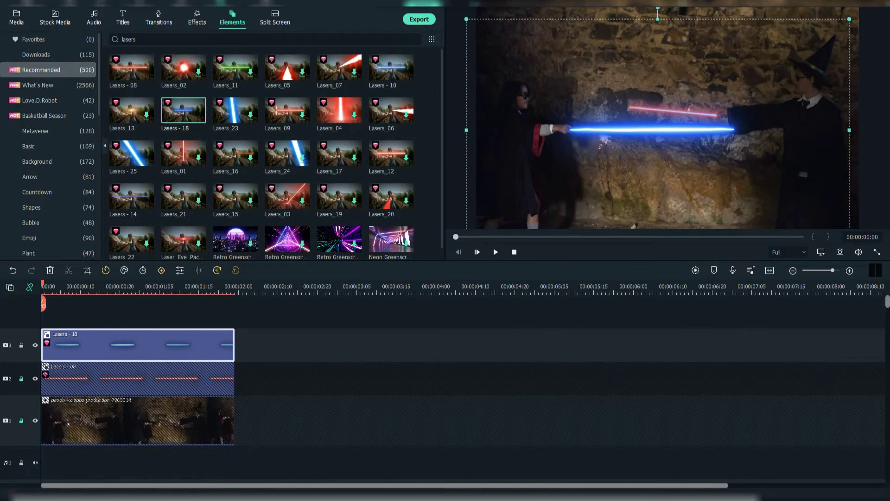
pyautogui.moveTo(467, 19); pyautogui.dragTo(626, 112)
pyautogui.moveTo(737, 176); pyautogui.dragTo(621, 131)
pyautogui.moveTo(625, 55)
pyautogui.mouseDown()
pyautogui.moveTo(644, 57)
pyautogui.moveTo(632, 54)
pyautogui.mouseUp()
pyautogui.moveTo(625, 131); pyautogui.dragTo(621, 136)
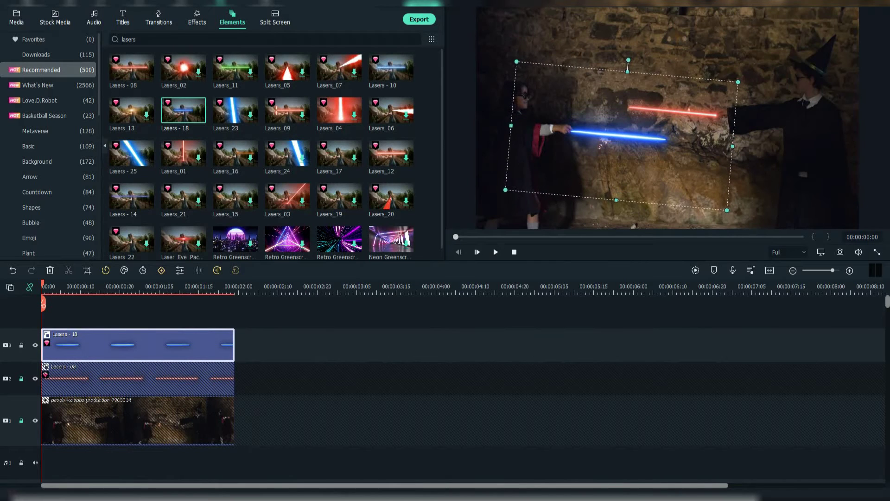
pyautogui.press('Escape')
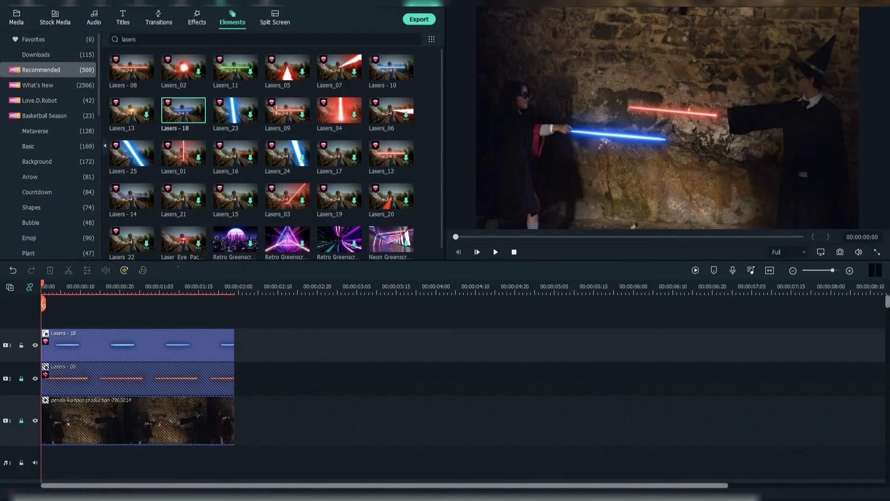
# Shrink the blue Lasers - 18 beam further to about 50% and realign its start with the masked figure's hand.
pyautogui.click(622, 135)
pyautogui.click(622, 135)
pyautogui.click(622, 135)
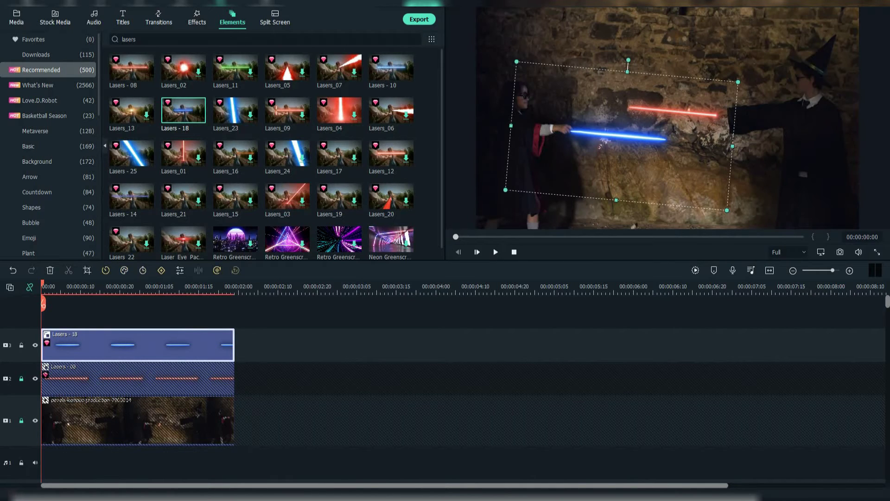
pyautogui.moveTo(727, 210); pyautogui.dragTo(697, 189)
pyautogui.moveTo(607, 125)
pyautogui.mouseDown()
pyautogui.moveTo(607, 141)
pyautogui.moveTo(615, 138)
pyautogui.mouseUp()
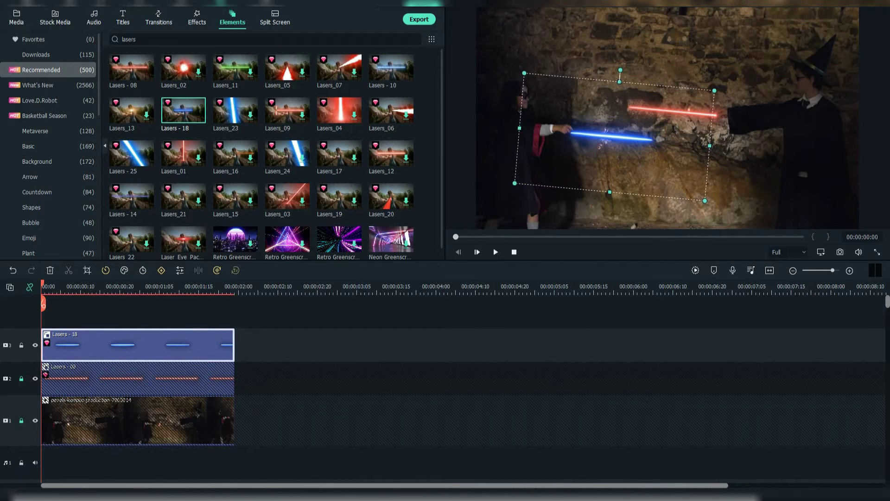
pyautogui.press('Escape')
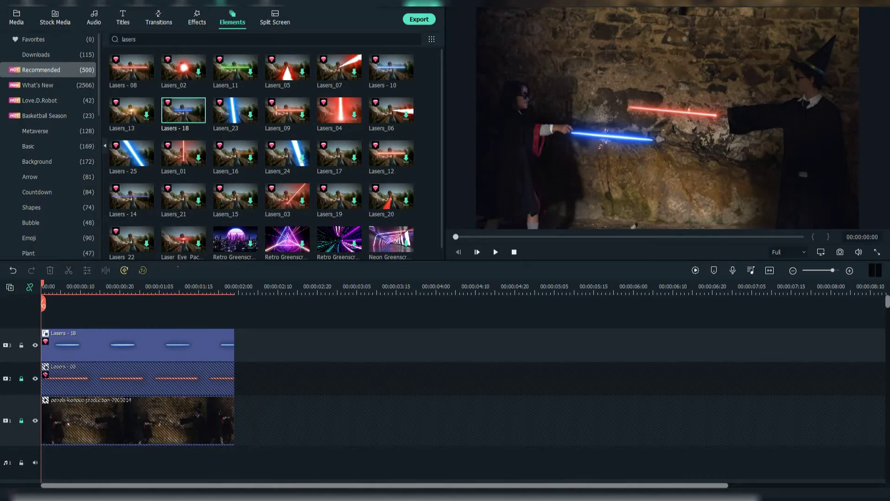
# Unlock video track 2 and add a custom animation keyframe to both Lasers - 08 and Lasers - 18 at the first frame.
pyautogui.click(21, 379)
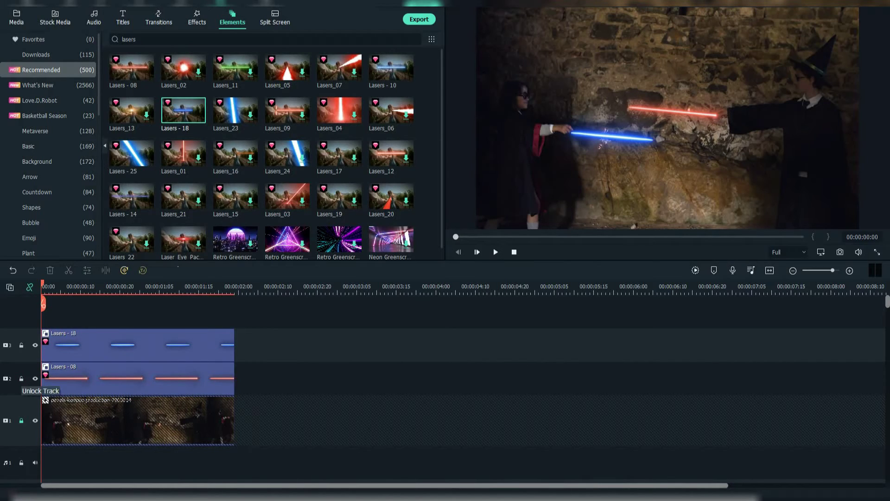
pyautogui.doubleClick(74, 379)
pyautogui.click(71, 16)
pyautogui.click(50, 35)
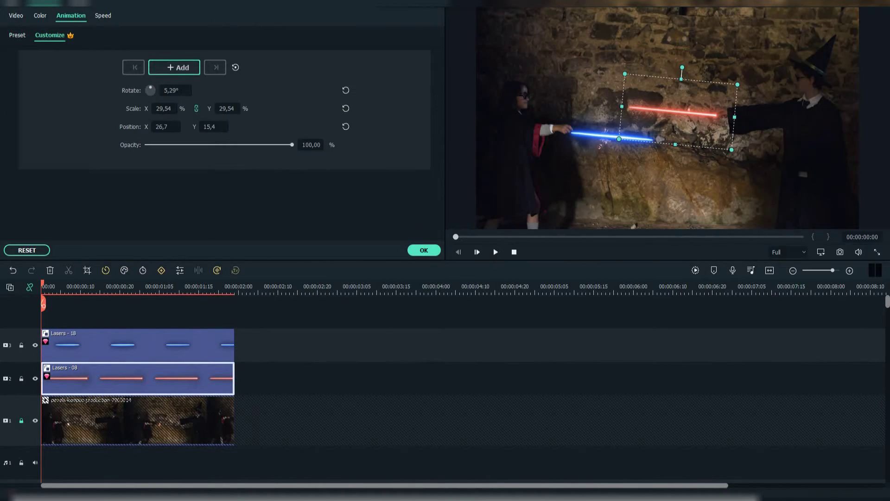
pyautogui.click(174, 68)
pyautogui.click(102, 346)
pyautogui.click(174, 68)
# Two frames in, with video track 2 locked, keyframe Lasers - 18 rotated to about -9° and moved to the masked figure's raised hand.
pyautogui.click(102, 379)
pyautogui.press('Right')
pyautogui.press('Right')
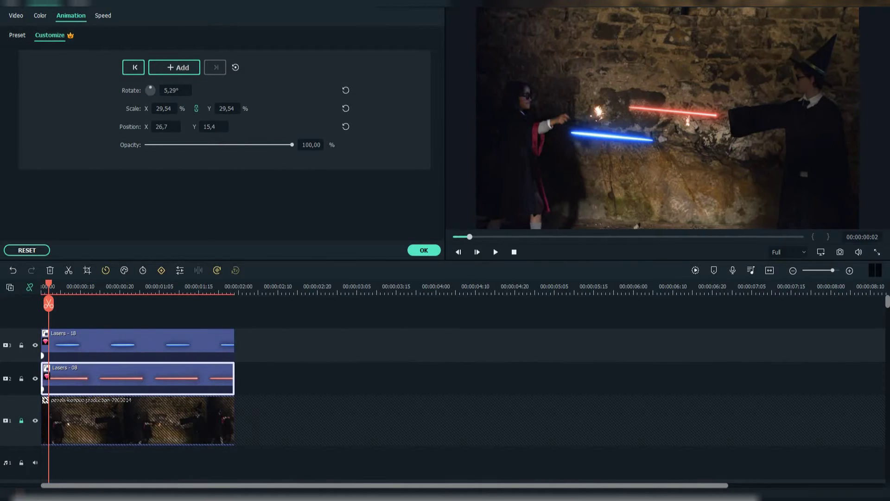
pyautogui.click(102, 345)
pyautogui.click(22, 379)
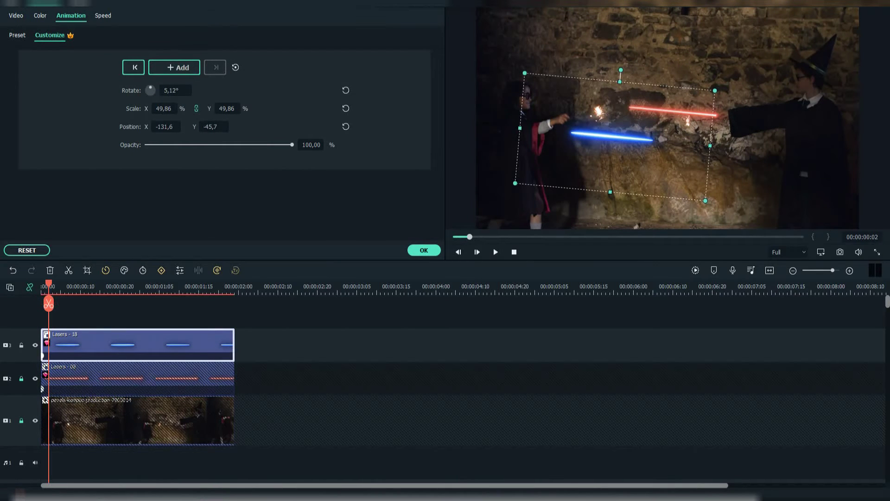
pyautogui.moveTo(621, 70); pyautogui.dragTo(601, 72)
pyautogui.moveTo(615, 136); pyautogui.dragTo(613, 110)
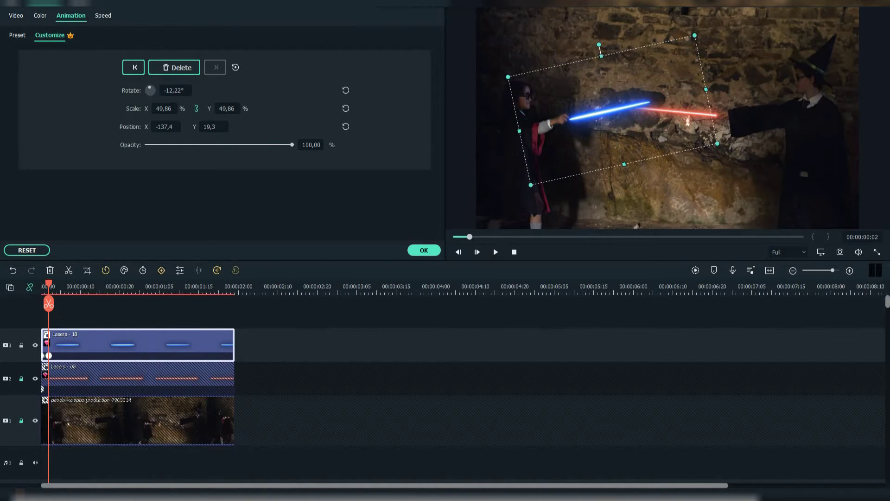
pyautogui.moveTo(599, 45); pyautogui.dragTo(602, 44)
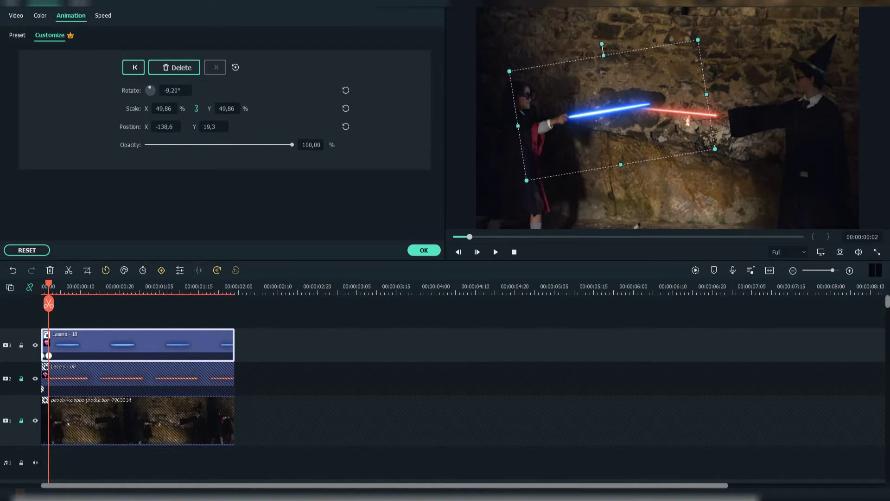
pyautogui.moveTo(612, 111); pyautogui.dragTo(611, 111)
pyautogui.click(424, 251)
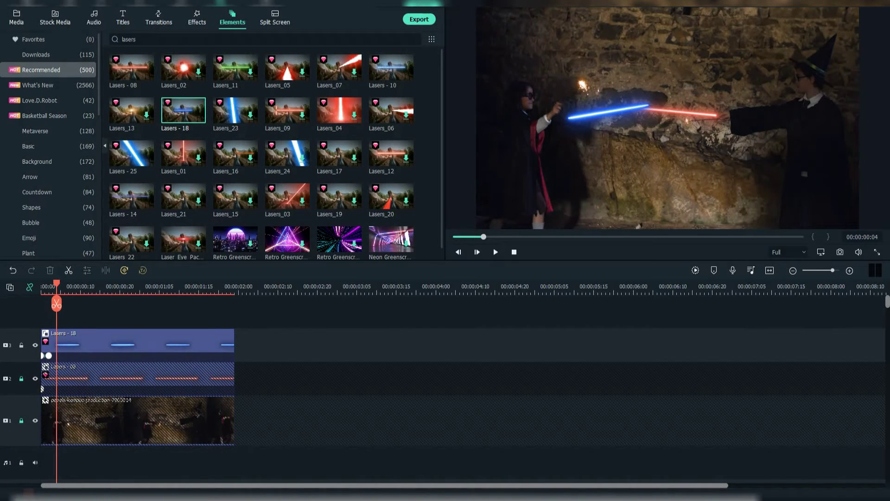
# At 00:00:00:04, keyframe Lasers - 18 rotated to about -43° and moved to start at the masked figure's raised hand.
pyautogui.doubleClick(137, 343)
pyautogui.moveTo(600, 45); pyautogui.dragTo(561, 58)
pyautogui.moveTo(604, 109); pyautogui.dragTo(590, 77)
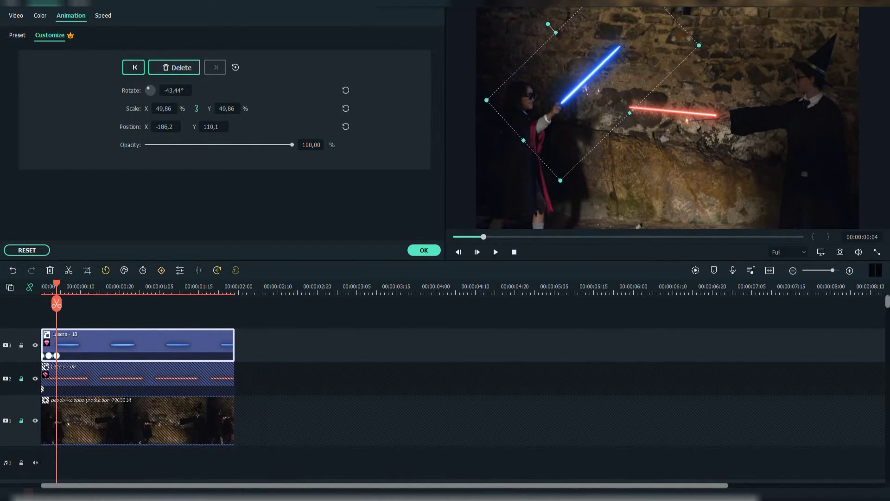
pyautogui.click(424, 250)
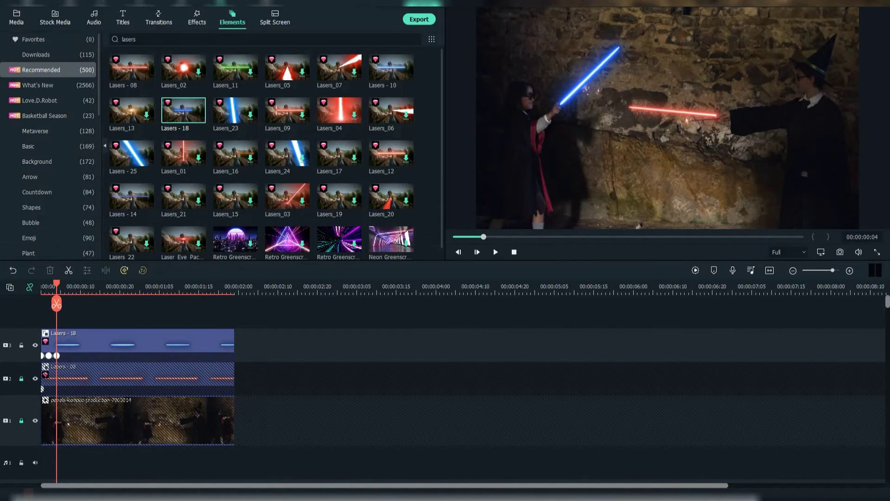
# At 00:00:00:06, keyframe Lasers - 18 rotated to about -57° with its lower end on the masked figure's hand.
pyautogui.press('Right')
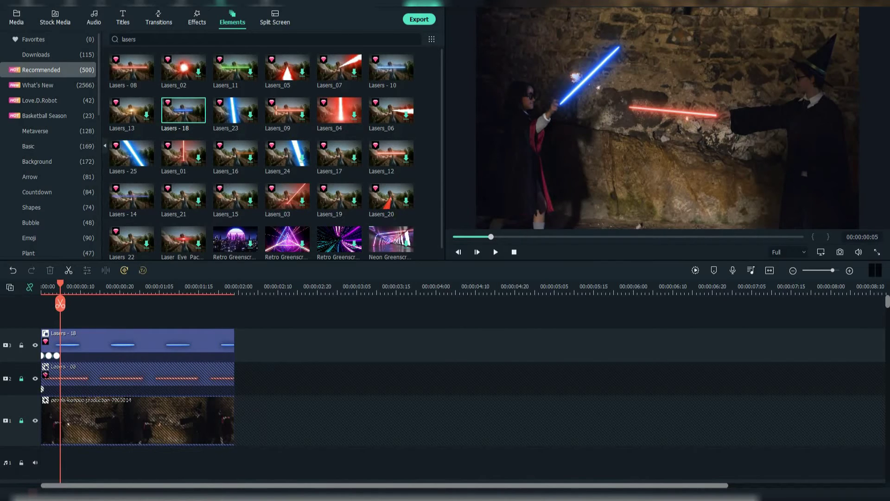
pyautogui.press('Right')
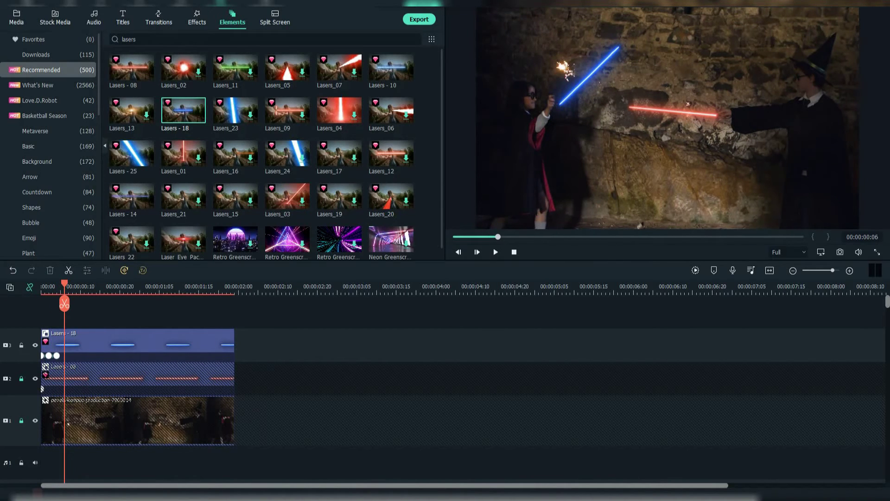
pyautogui.doubleClick(137, 341)
pyautogui.moveTo(547, 25); pyautogui.dragTo(537, 37)
pyautogui.moveTo(592, 104); pyautogui.dragTo(580, 90)
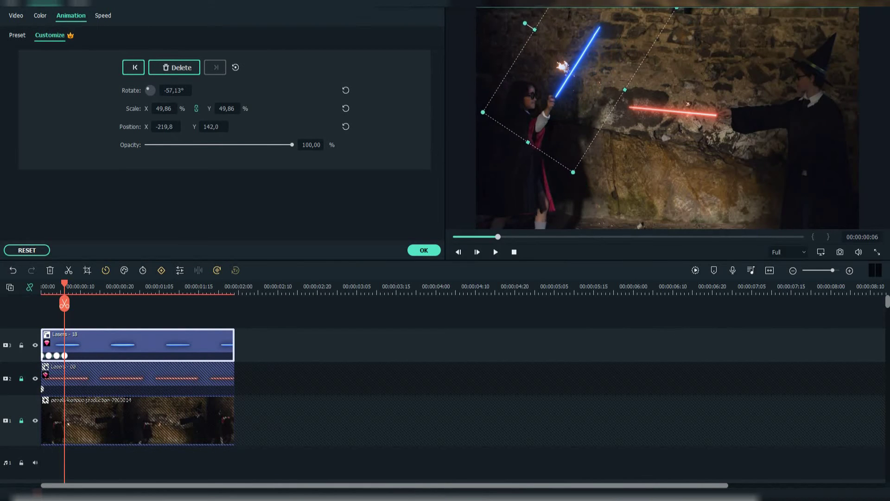
pyautogui.click(424, 250)
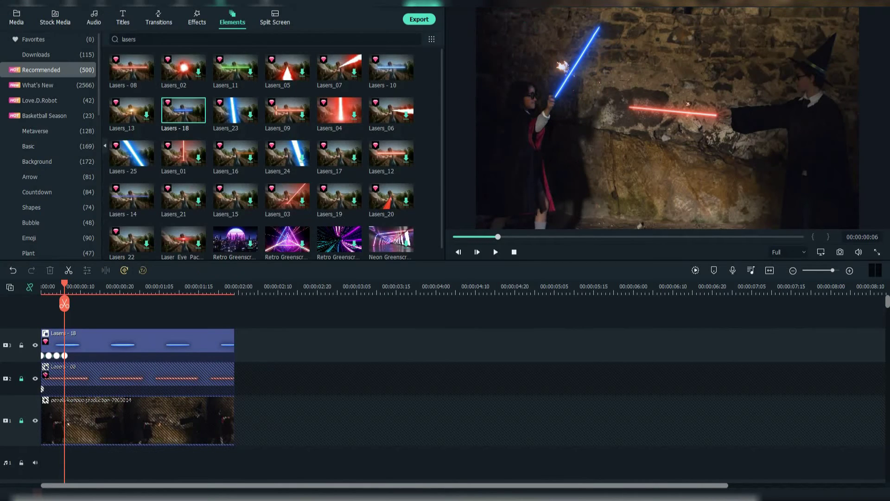
# At 00:00:00:08, keyframe Lasers - 18 nearly vertical at about -88°, standing on the masked figure's raised hand.
pyautogui.moveTo(65, 304); pyautogui.dragTo(72, 304)
pyautogui.doubleClick(103, 342)
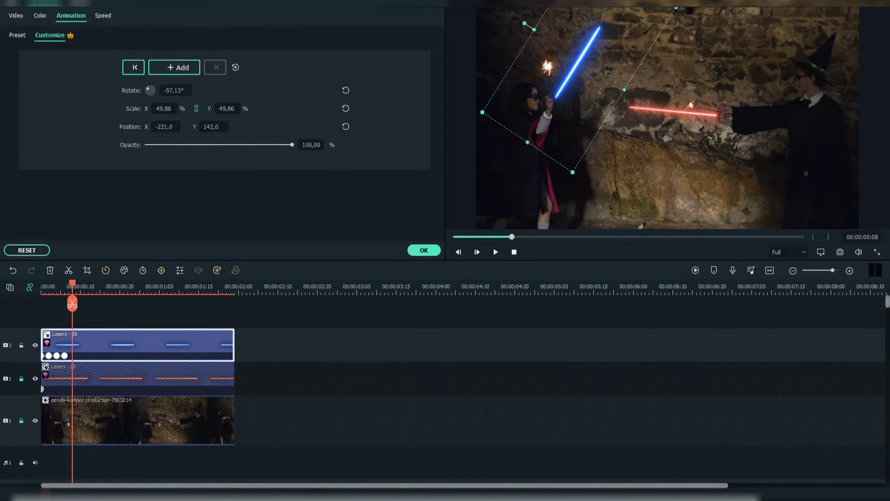
pyautogui.moveTo(525, 23); pyautogui.dragTo(514, 54)
pyautogui.moveTo(579, 61); pyautogui.dragTo(554, 53)
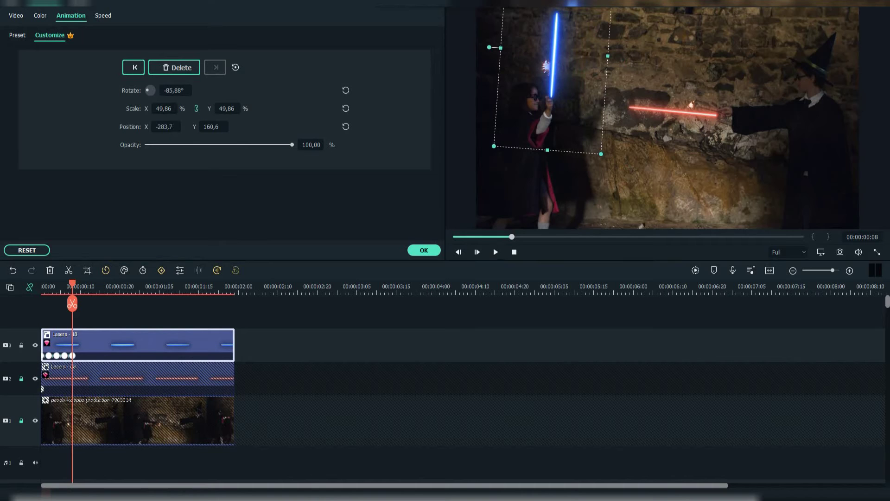
pyautogui.moveTo(490, 47); pyautogui.dragTo(489, 50)
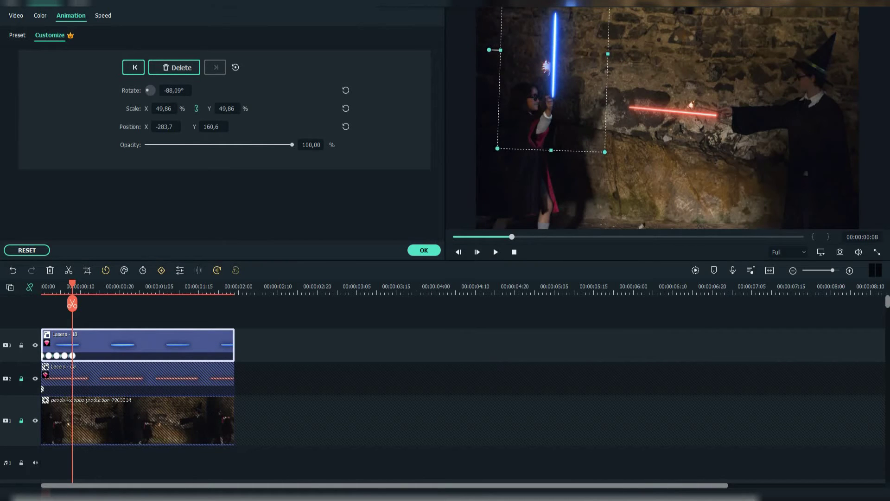
pyautogui.moveTo(554, 52); pyautogui.dragTo(551, 50)
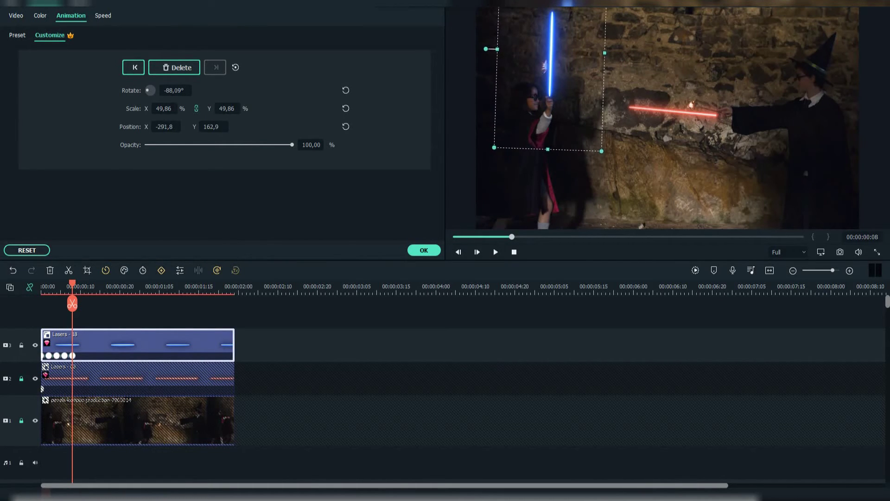
pyautogui.click(424, 251)
# At 00:00:00:10, keyframe Lasers - 18 with an adjusted rotation and its base moved onto the masked figure's hand.
pyautogui.press('Right')
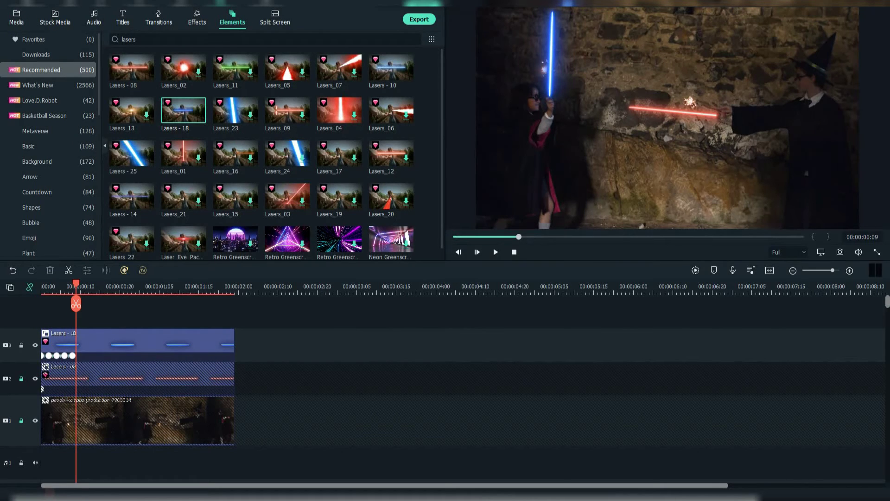
pyautogui.press('Right')
pyautogui.doubleClick(138, 344)
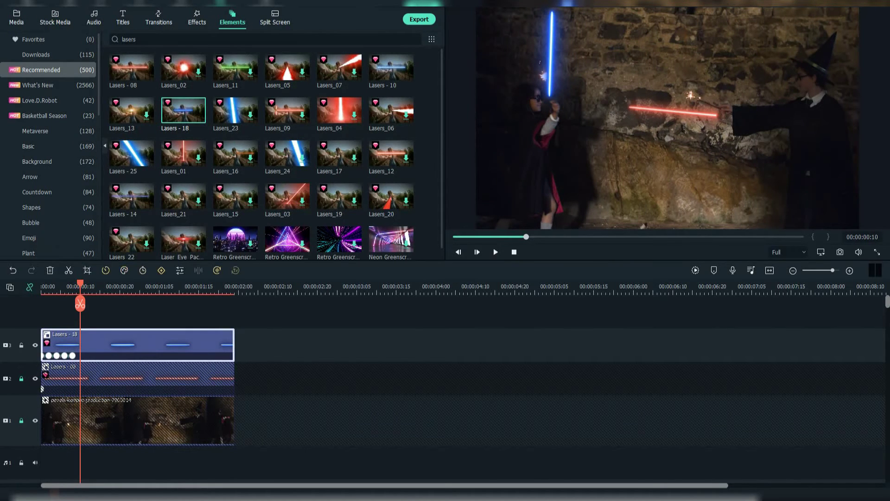
pyautogui.moveTo(486, 48); pyautogui.dragTo(486, 61)
pyautogui.moveTo(552, 51); pyautogui.dragTo(580, 43)
# Keyframe Lasers - 18 frame by frame up to 00:00:00:15, rotating it to about -27° and following the masked figure's lowering hand.
pyautogui.press('Right')
pyautogui.press('Right')
pyautogui.press('Right')
pyautogui.press('Right')
pyautogui.click(424, 250)
pyautogui.press('Right')
pyautogui.doubleClick(99, 344)
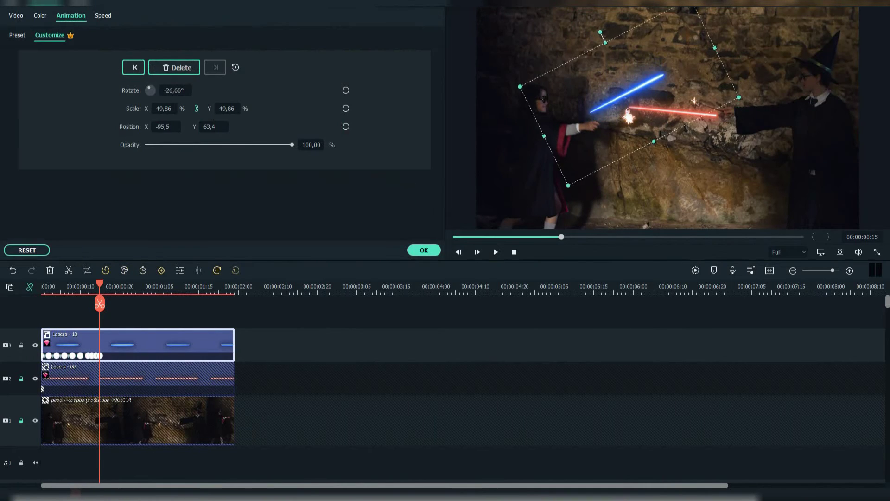
pyautogui.moveTo(626, 93); pyautogui.dragTo(641, 113)
# At 00:00:00:16, keyframe Lasers - 18 rotated further clockwise and moved down to the masked figure's outstretched hand.
pyautogui.press('Right')
pyautogui.moveTo(621, 48); pyautogui.dragTo(642, 46)
pyautogui.moveTo(640, 113); pyautogui.dragTo(644, 131)
pyautogui.click(423, 250)
# At 00:00:00:18, keyframe Lasers - 18 with a slight clockwise rotation and realign it with the masked figure's hand.
pyautogui.press('Right')
pyautogui.press('Right')
pyautogui.click(643, 131)
pyautogui.moveTo(643, 64); pyautogui.dragTo(649, 65)
pyautogui.moveTo(643, 131); pyautogui.dragTo(646, 138)
# Add a Lasers - 18 keyframe at about 00:00:01:04, keeping the blue beam on the masked figure's hand.
pyautogui.press('Right')
pyautogui.press('Right')
pyautogui.press('Right')
pyautogui.press('Right')
pyautogui.press('Right')
pyautogui.press('Right')
pyautogui.press('Right')
pyautogui.press('Right')
pyautogui.press('Right')
pyautogui.press('Right')
pyautogui.press('Right')
pyautogui.press('Right')
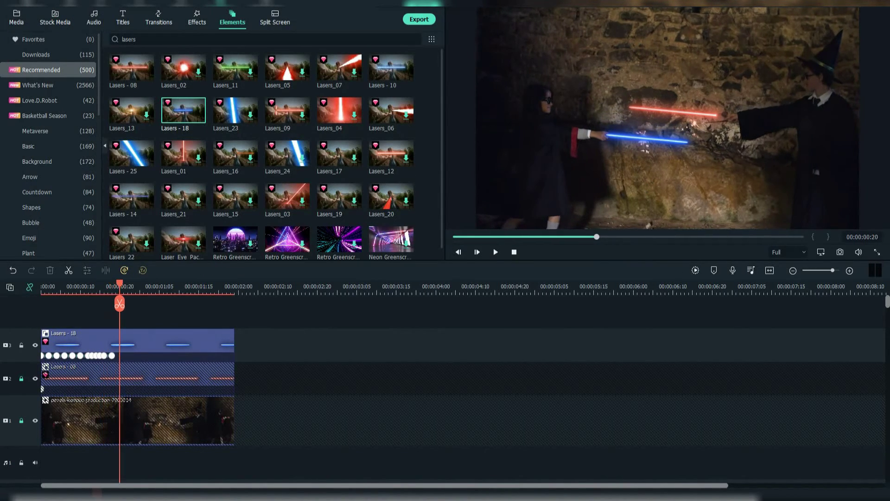
pyautogui.press('Left')
pyautogui.doubleClick(100, 345)
pyautogui.click(424, 251)
# At 00:00:01:00, keyframe Lasers - 18 moved slightly so the beam starts at the masked figure's hand.
pyautogui.press('Left')
pyautogui.press('Left')
pyautogui.press('Left')
pyautogui.press('Left')
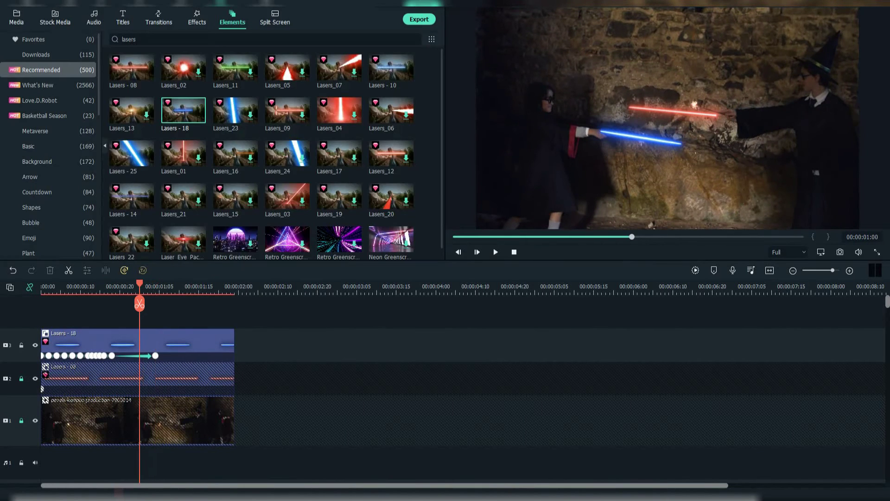
pyautogui.doubleClick(99, 344)
pyautogui.moveTo(640, 136); pyautogui.dragTo(646, 138)
# Return to 00:00:00:20 and keyframe Lasers - 18 at about 6° rotation, aligned with the masked figure's outstretched hand.
pyautogui.press('Left')
pyautogui.press('Left')
pyautogui.press('Left')
pyautogui.press('Left')
pyautogui.press('Left')
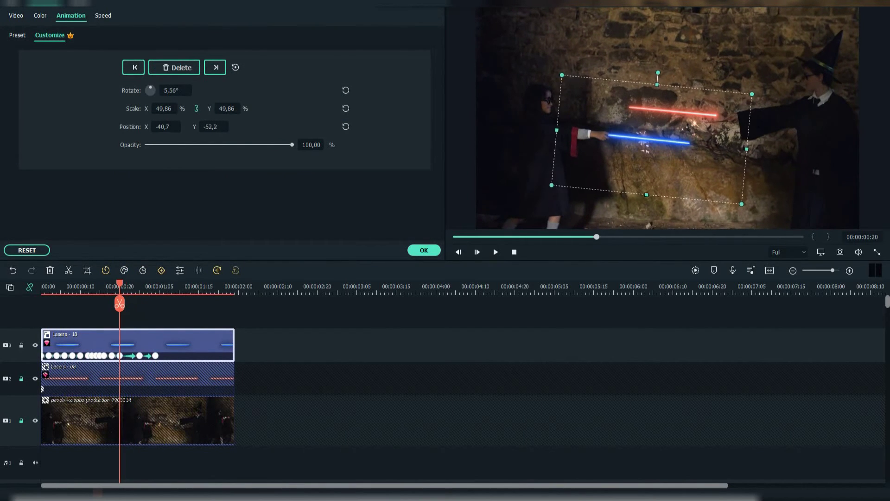
# Add Lasers - 18 keyframes up to 00:00:01:07, angling the beam upward from the masked figure's rising hand.
pyautogui.press('Right')
pyautogui.press('Right')
pyautogui.press('Right')
pyautogui.press('Right')
pyautogui.press('Right')
pyautogui.press('Right')
pyautogui.press('Right')
pyautogui.press('Right')
pyautogui.press('Right')
pyautogui.press('Right')
pyautogui.press('Right')
pyautogui.press('Right')
pyautogui.press('Right')
pyautogui.press('Right')
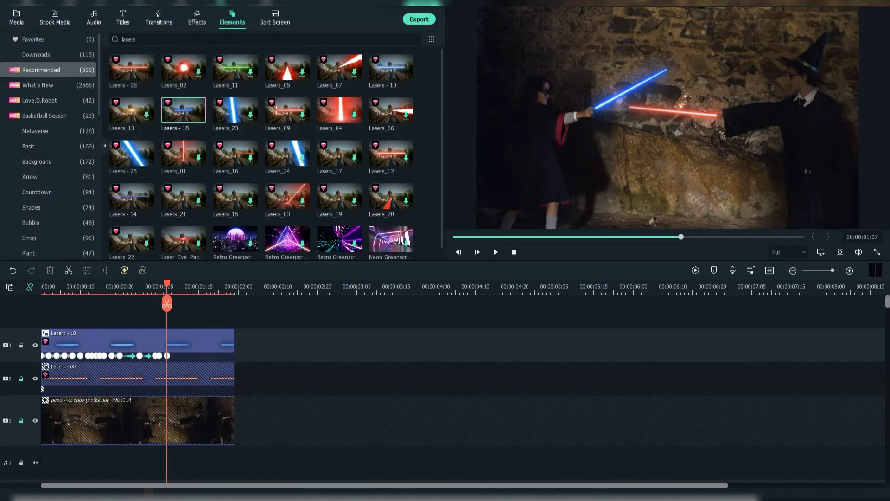
# Continue the Lasers - 18 keyframes to 00:00:01:12, rotating the beam to about -31° and placing it at the masked figure's hand.
pyautogui.press('Right')
pyautogui.press('Right')
pyautogui.press('Right')
pyautogui.press('Right')
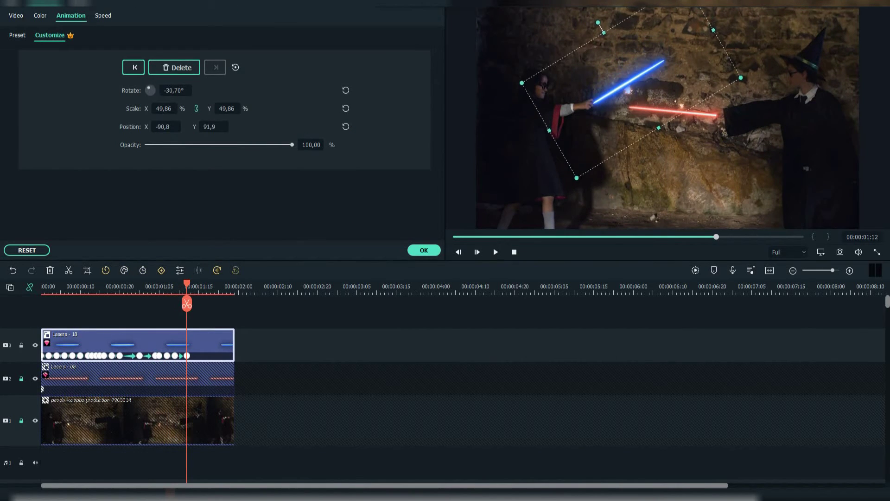
# Keyframe Lasers - 18 at 00:00:01:15 nearly horizontal and at 00:00:01:18 tilted slightly upward, following the masked figure's hand.
pyautogui.press('Right')
pyautogui.press('Right')
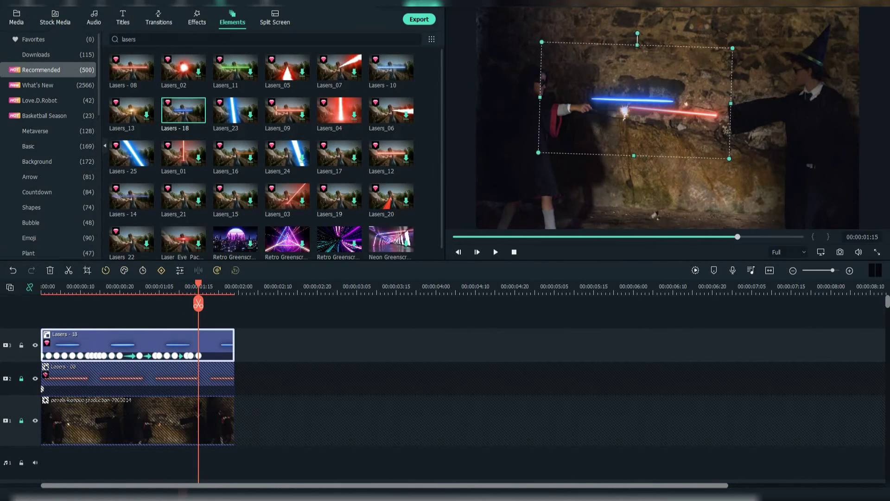
pyautogui.press('Right')
pyautogui.press('Right')
pyautogui.press('Right')
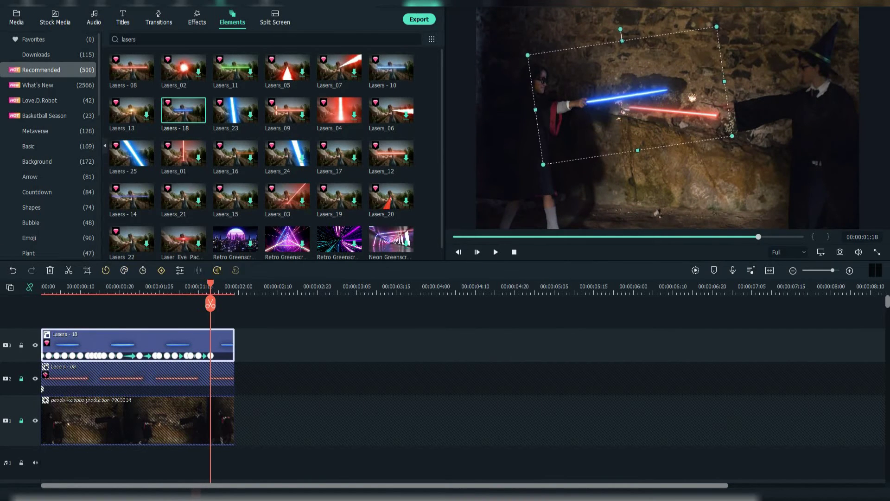
# At 00:00:01:21, keyframe Lasers - 18 rotated steeply upward from the masked figure's raised hand, and continue toward the clip's end.
pyautogui.press('Right')
pyautogui.press('Right')
pyautogui.press('Right')
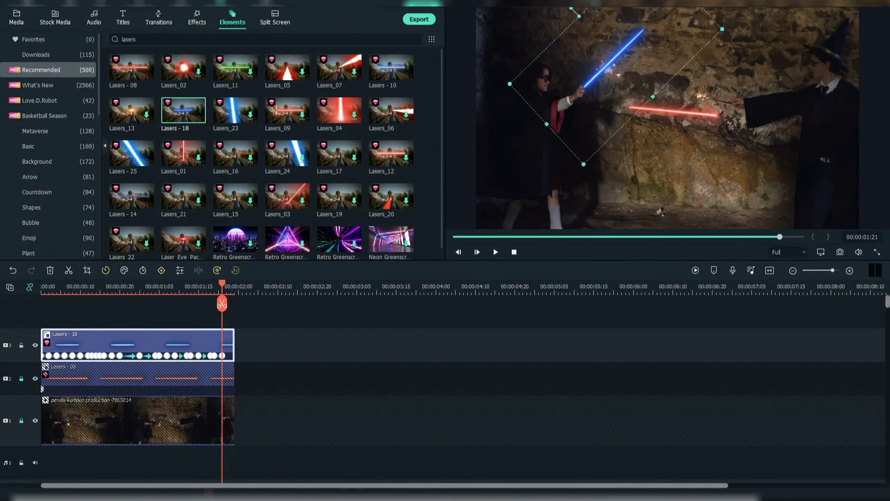
pyautogui.press('Right')
pyautogui.press('Right')
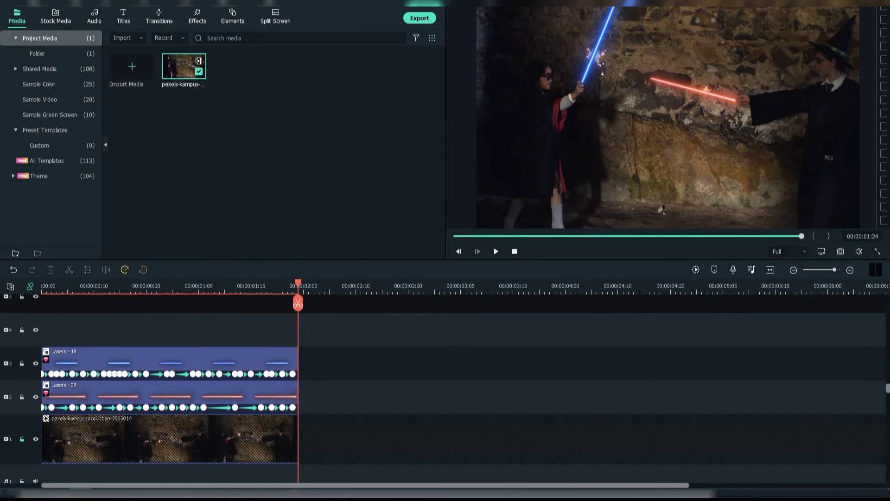
# Add the Neon 06 effect on track 4 above the lasers and trim it to the end of the footage.
pyautogui.click(197, 16)
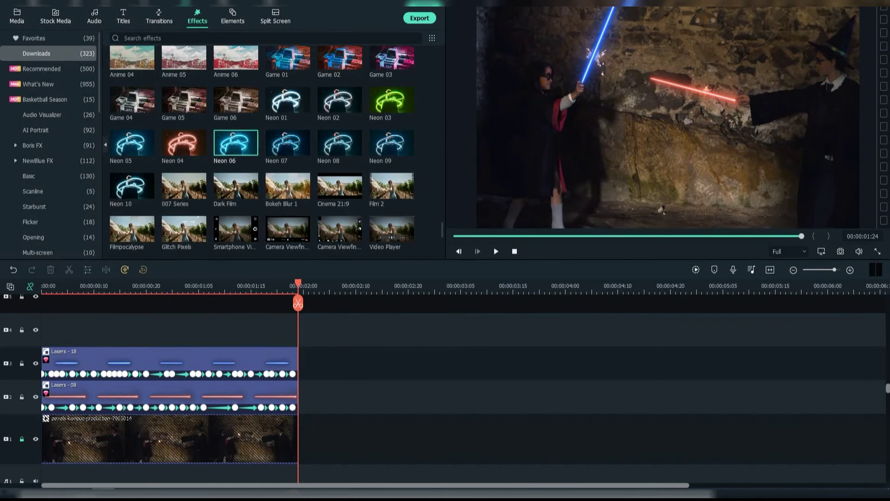
pyautogui.moveTo(236, 143); pyautogui.dragTo(44, 333)
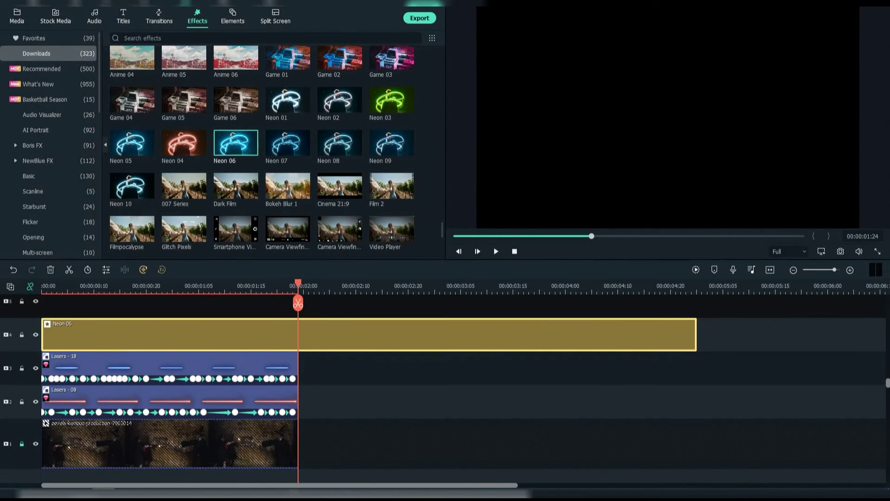
pyautogui.moveTo(696, 334); pyautogui.dragTo(298, 336)
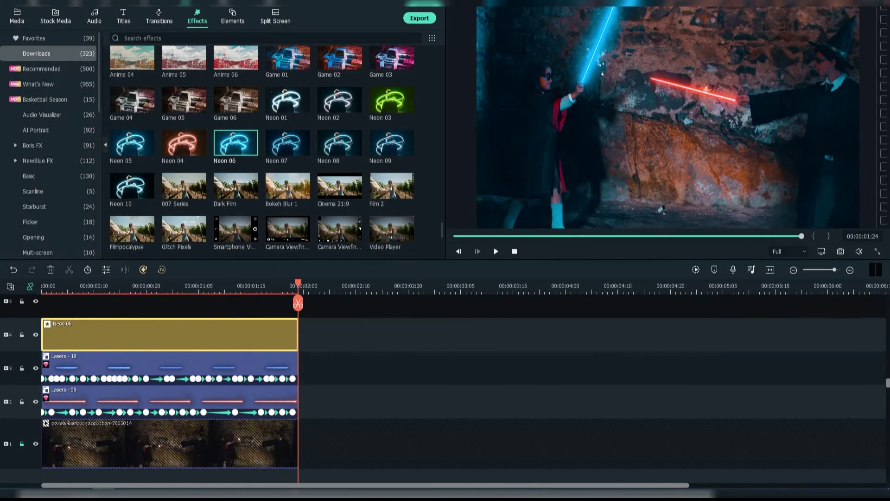
# Search the recommended effects for "harry potter", add the Harry Potter effect on track 5 from the start, and trim it to the footage's length.
pyautogui.moveTo(298, 283); pyautogui.dragTo(42, 281)
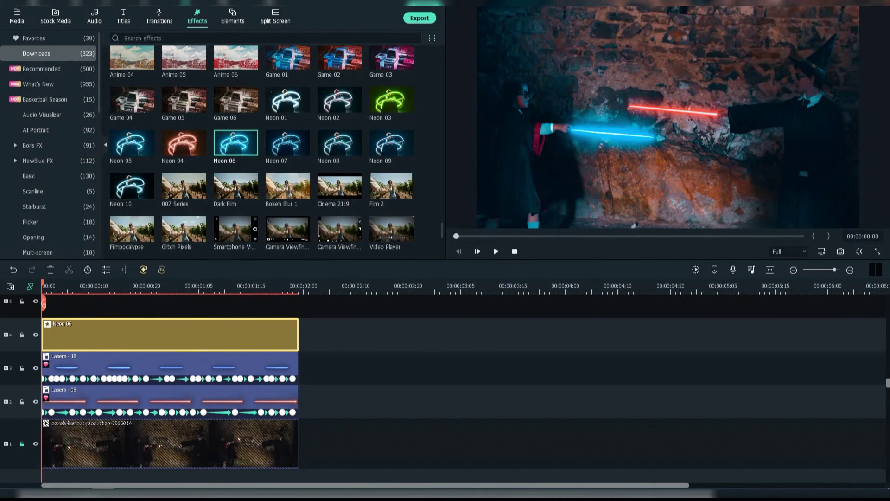
pyautogui.click(42, 69)
pyautogui.click(144, 38)
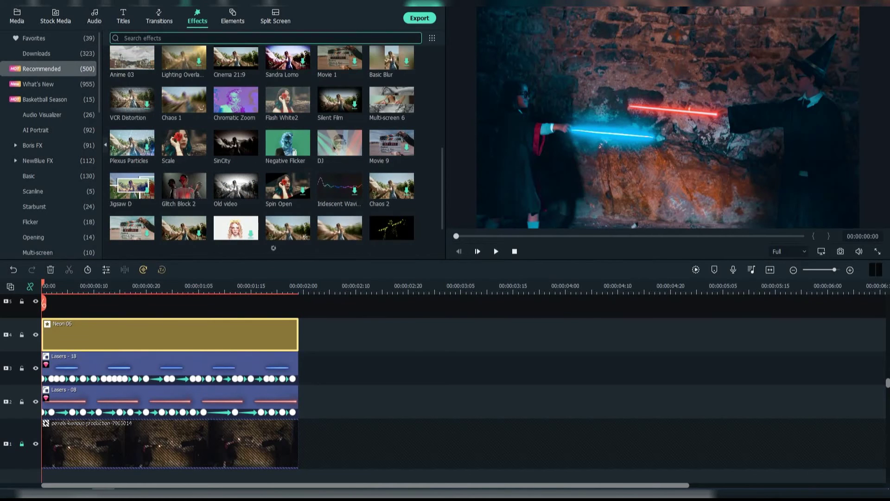
pyautogui.write('harry potter')
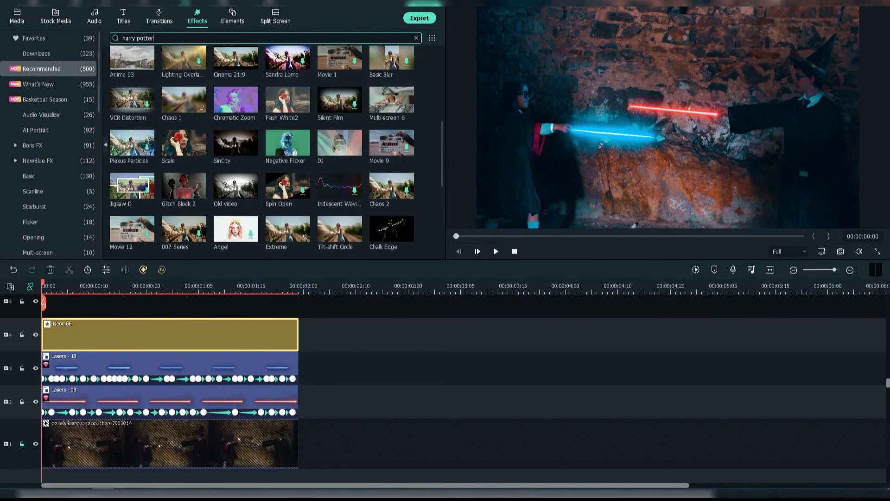
pyautogui.press('Return')
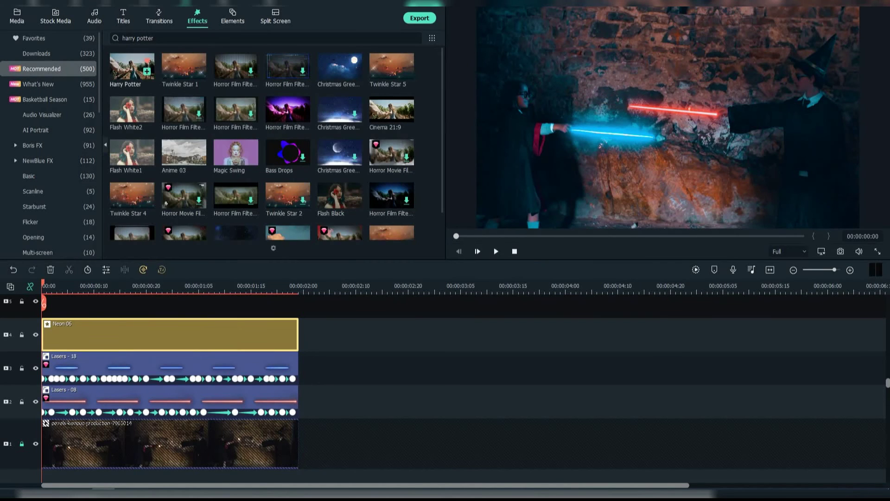
pyautogui.moveTo(132, 66); pyautogui.dragTo(45, 308)
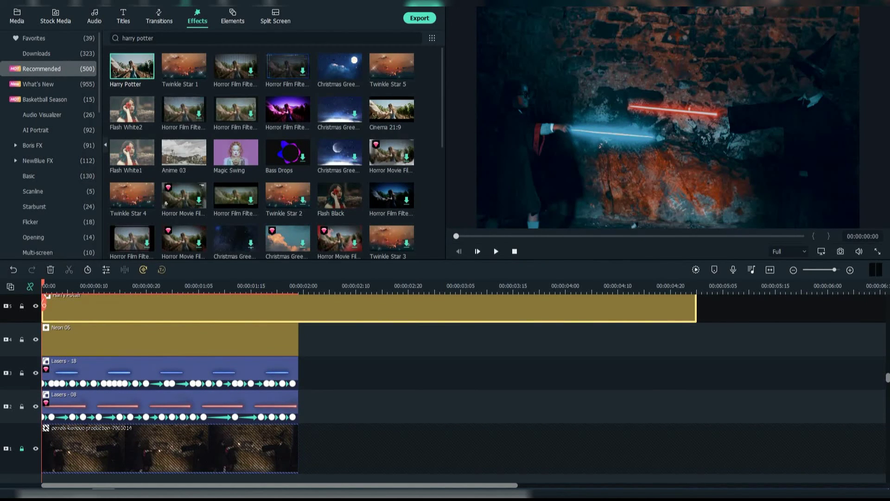
pyautogui.moveTo(695, 307); pyautogui.dragTo(298, 316)
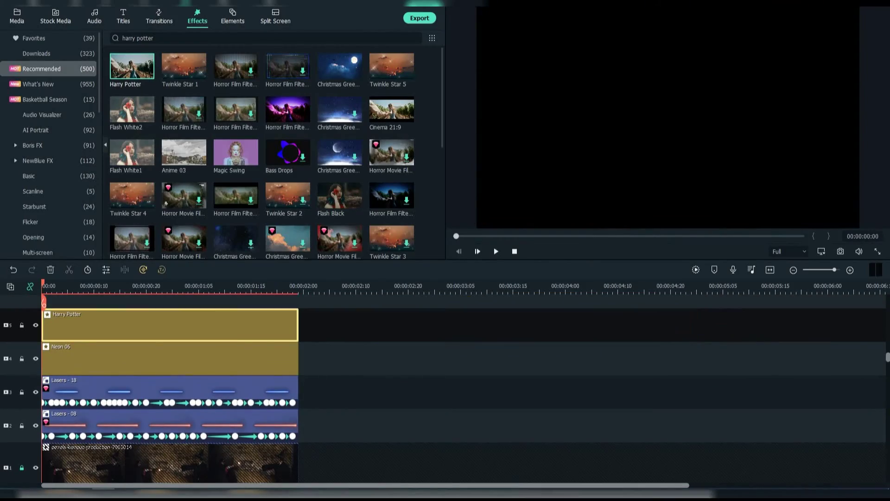